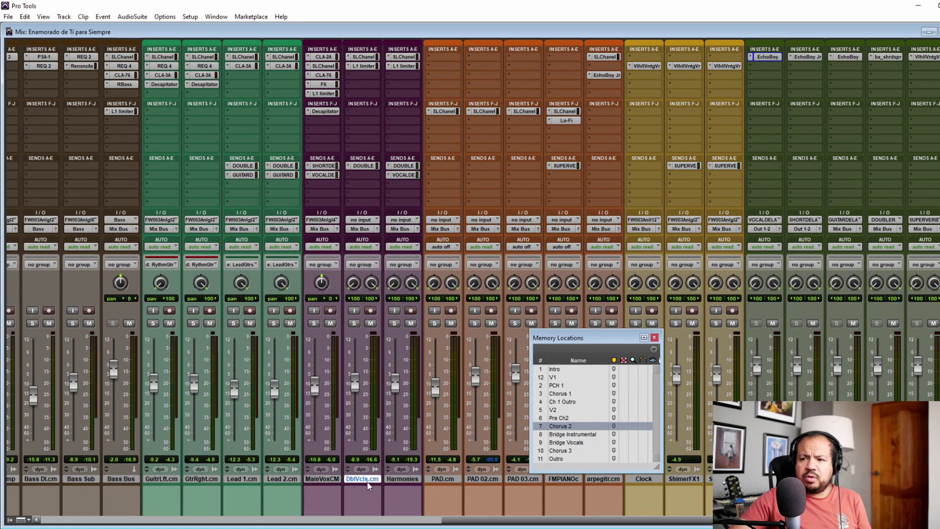
- Show the Edit window and place the playback start at 87|3|000 on the double vocals track, just before the Chorus 2 marker
left_click(399, 479)
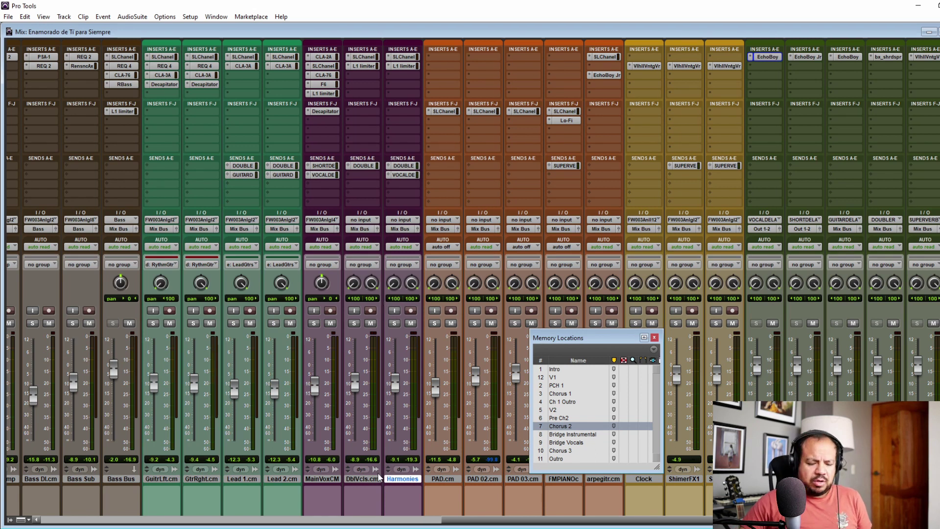
key("ctrl+equal")
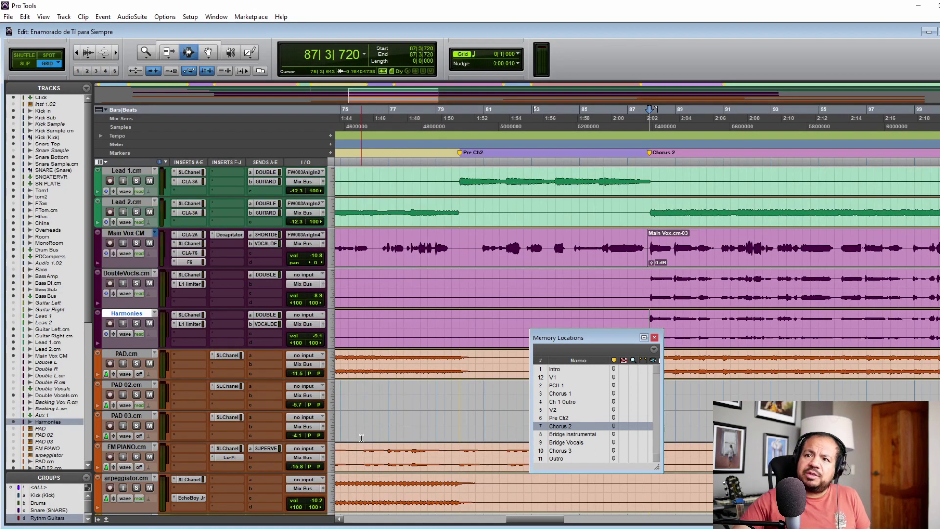
key("p")
key("p")
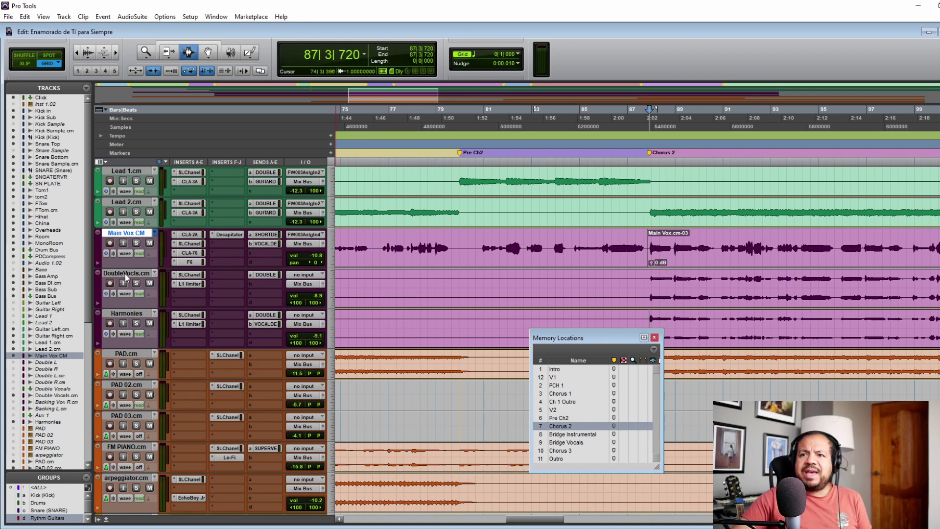
key("semicolon")
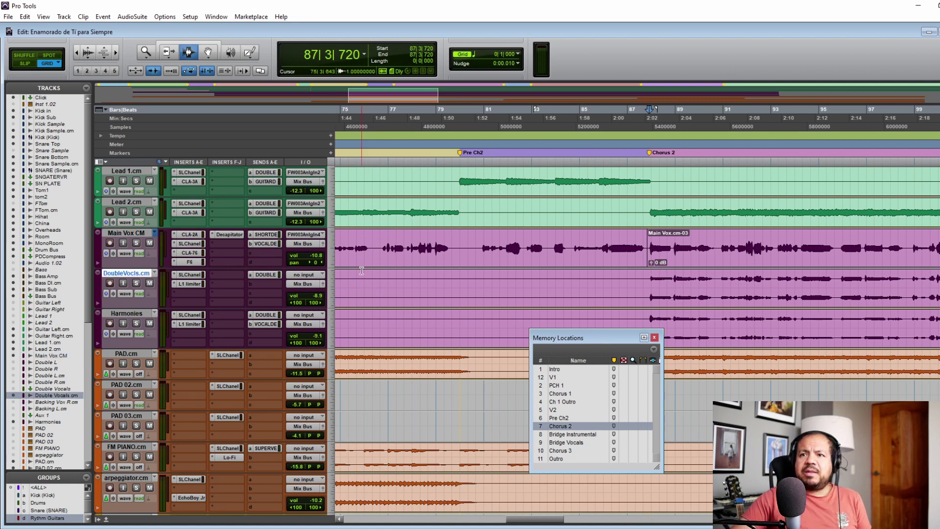
left_click(645, 289)
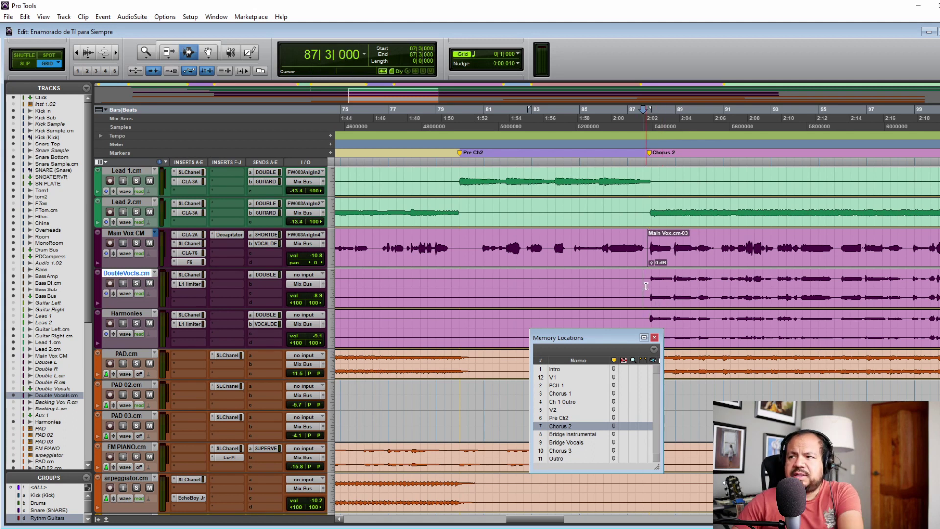
- Solo the double vocals track, play the start of Chorus 2, and unsolo the track after listening
left_click(136, 283)
key("space")
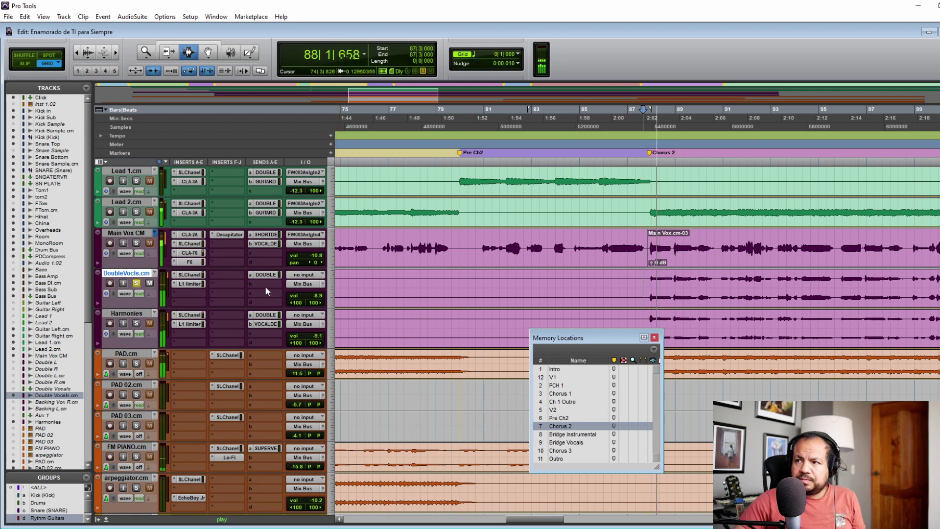
left_click(136, 284)
key("space")
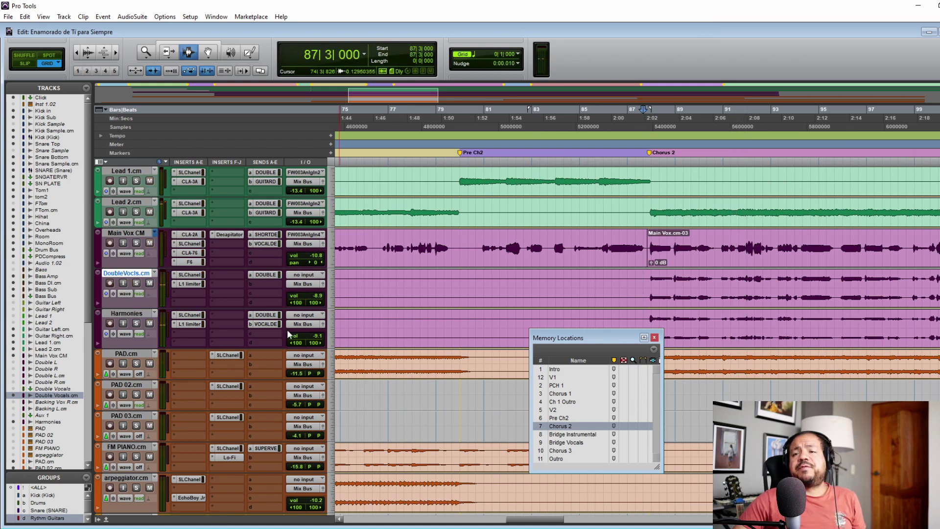
- Solo the Harmonies track and listen to it from 87|2|000 into Chorus 2
left_click(136, 323)
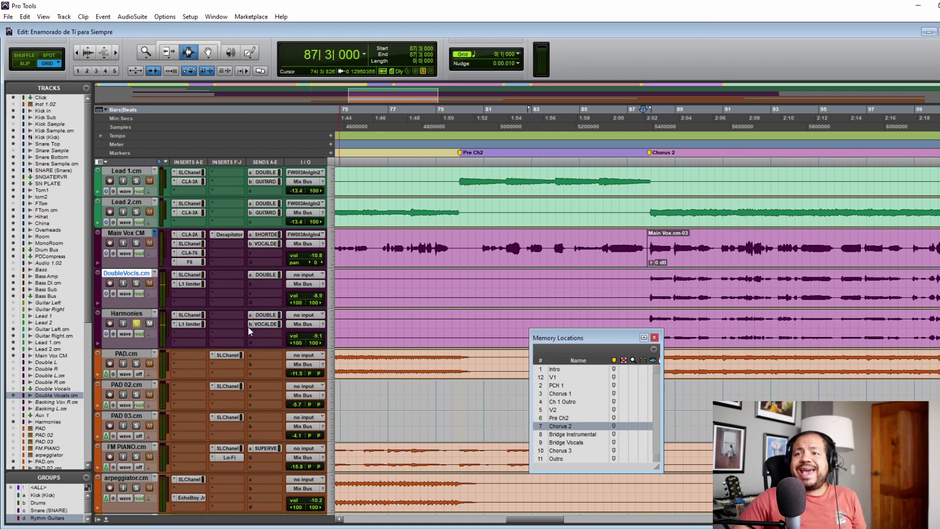
left_click(635, 320)
key("space")
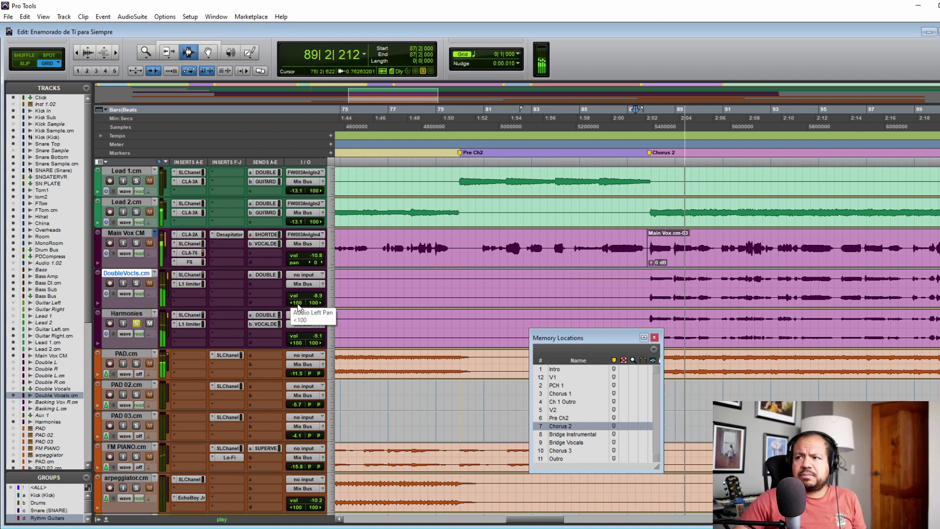
key("space")
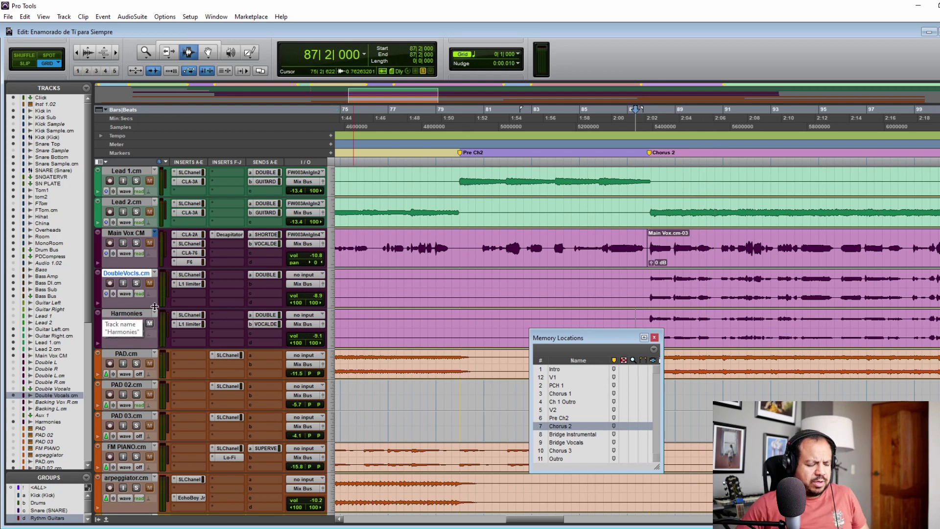
- Open the SSLChannel insert on the double vocals from the Mix window and examine its filter, HF, HMF and LF settings
key("ctrl+equal")
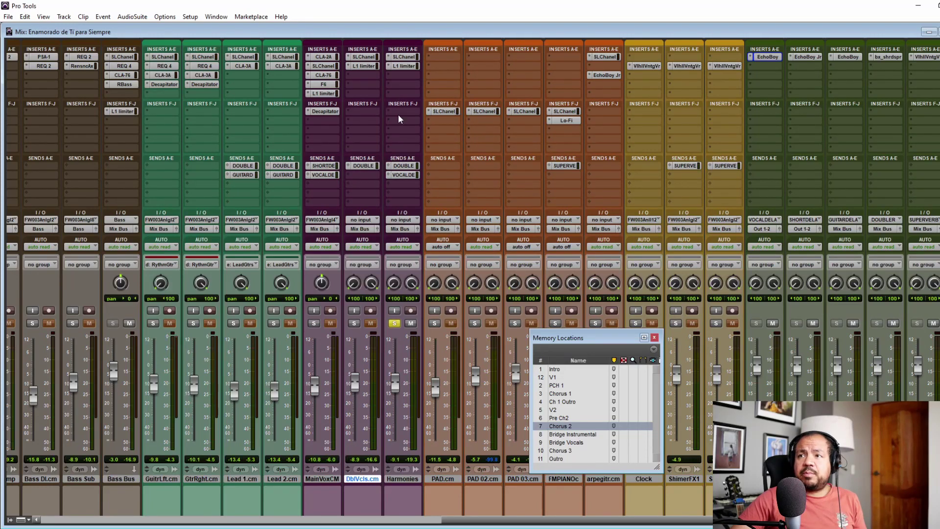
left_click(363, 56)
left_click_drag(616, 124, 320, 132)
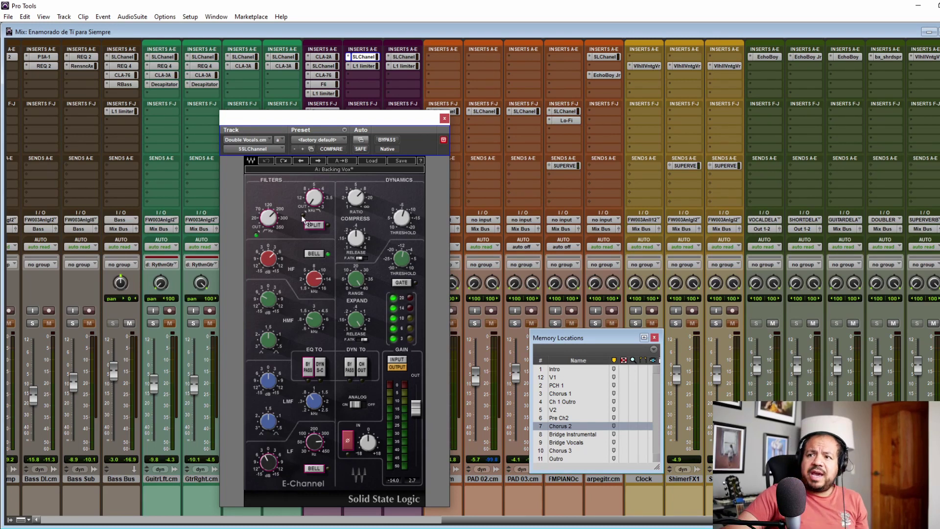
mouse_move(271, 225)
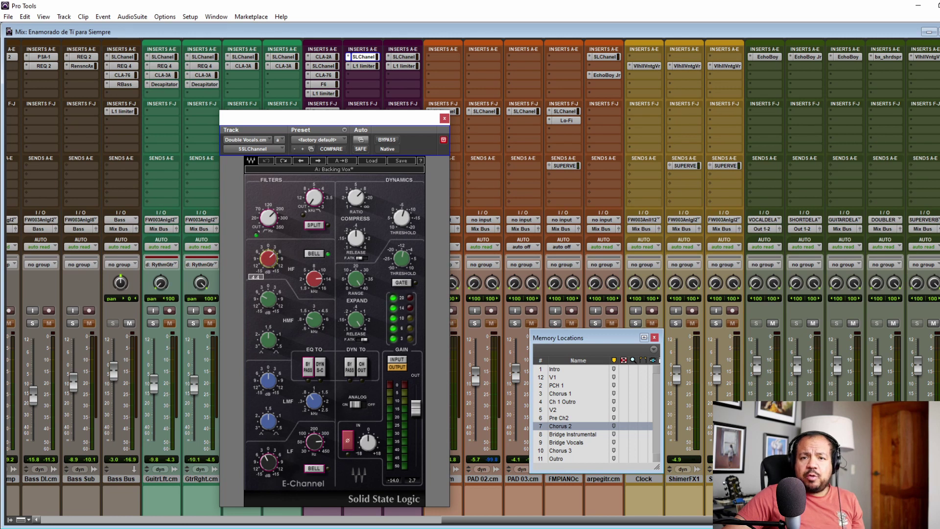
mouse_move(313, 279)
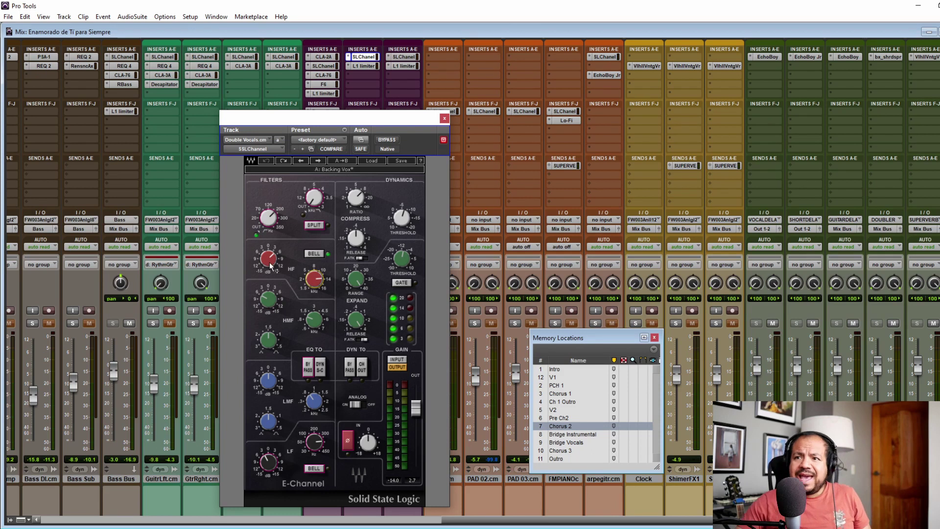
mouse_move(268, 300)
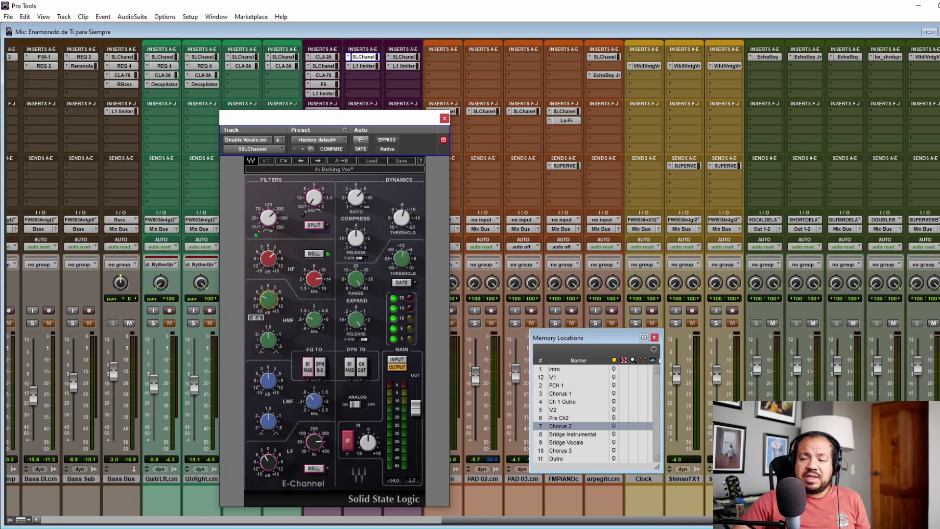
mouse_move(314, 320)
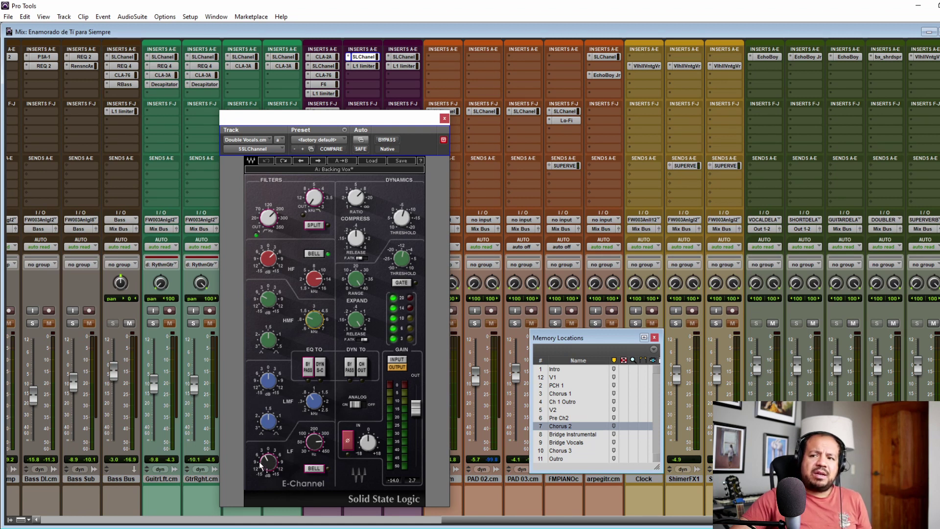
left_click_drag(261, 465, 261, 462)
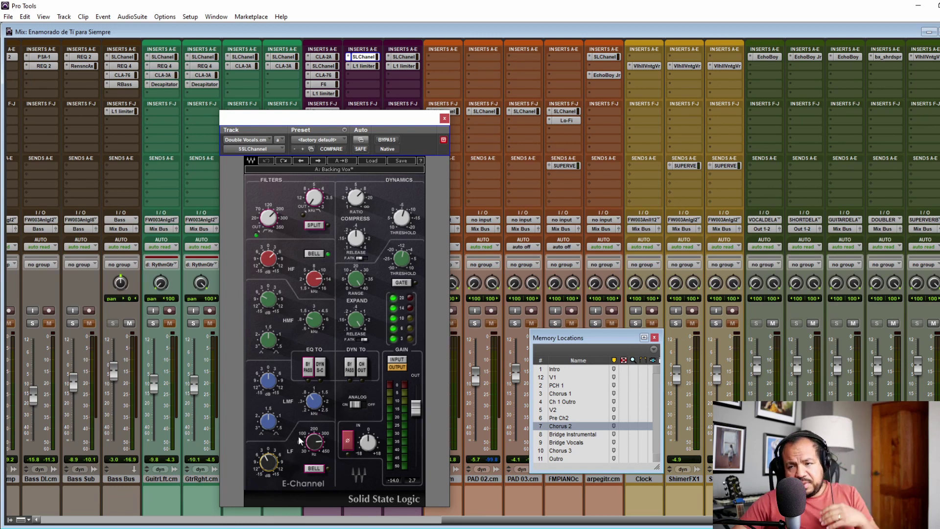
left_click(317, 446)
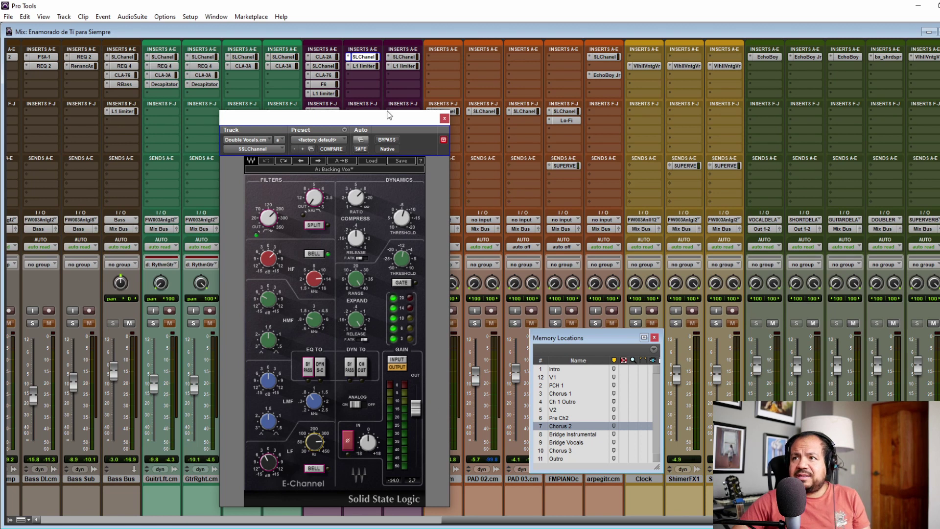
- Solo the double vocals instead of the Harmonies, keeping the SSLChannel settings and both vocal channels in view
left_click_drag(389, 115, 218, 119)
left_click(395, 323)
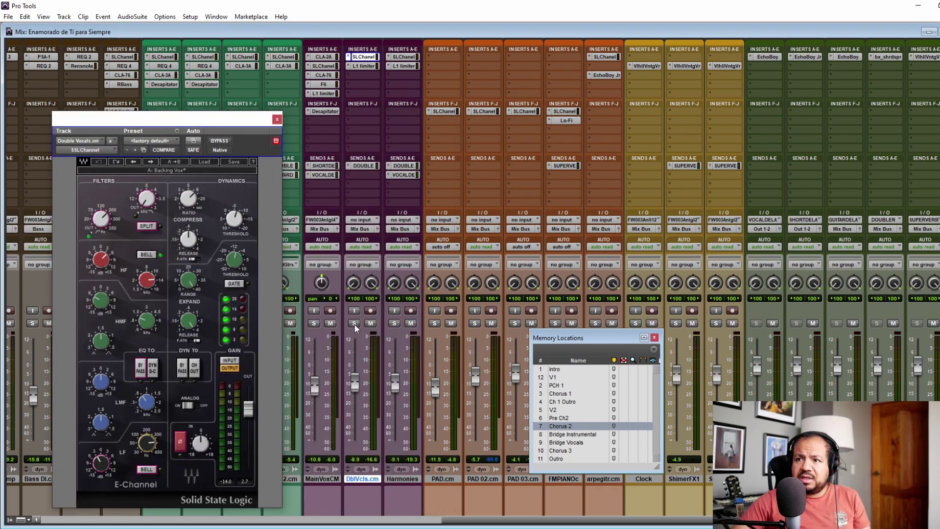
left_click(353, 323)
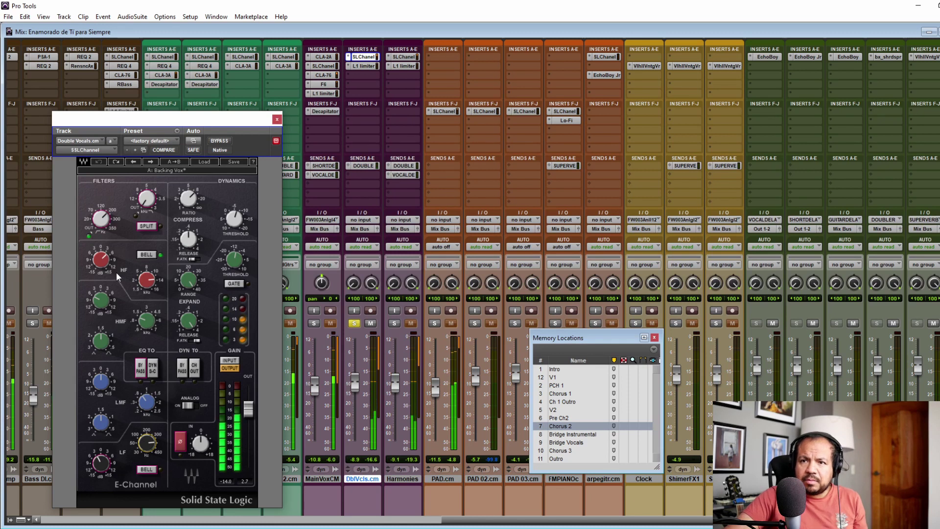
- Audition the double vocals with the SSLChannel HF gain and HMF gain each reset to 0, undo each reset, and close the plug-in
left_click(105, 266, "alt")
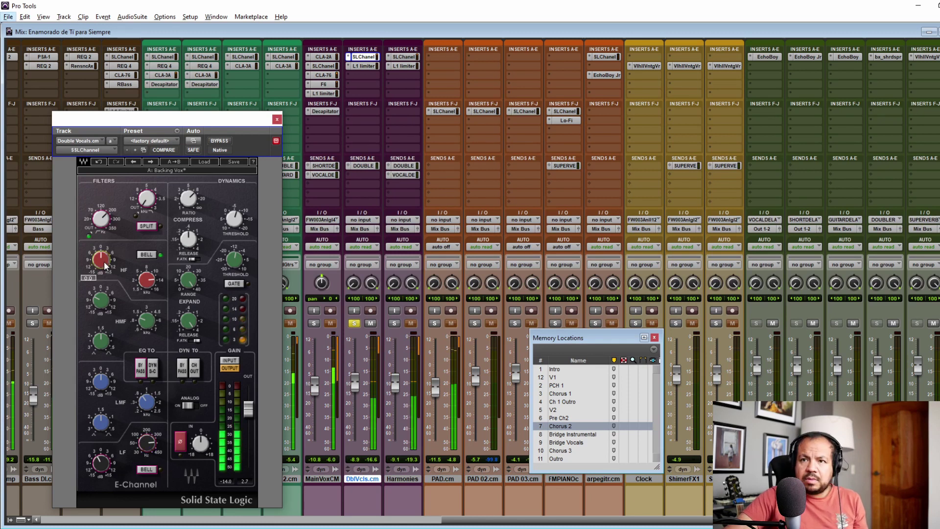
left_click(98, 160)
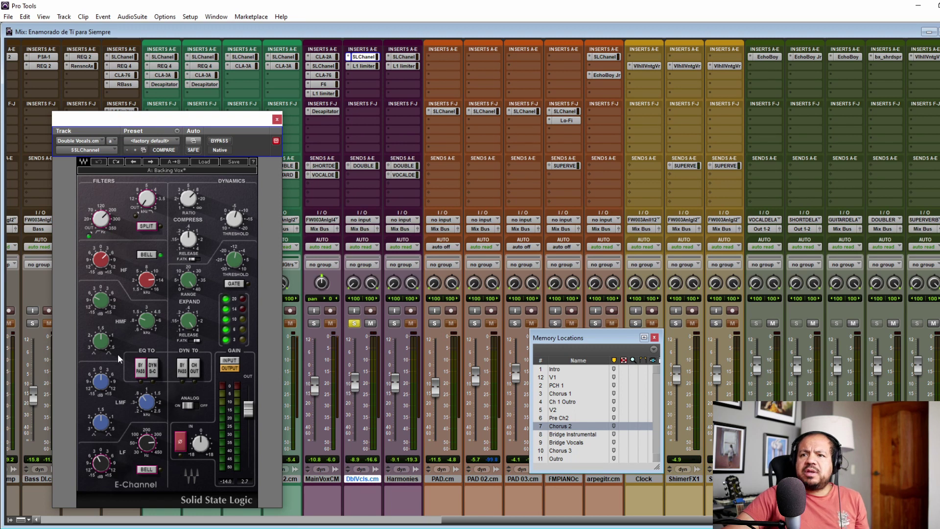
left_click(101, 303, "alt")
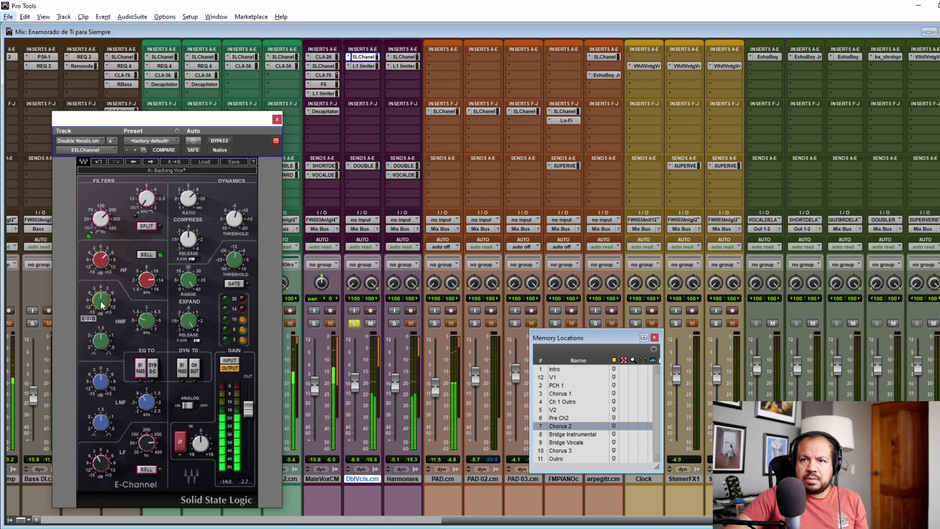
left_click(98, 161)
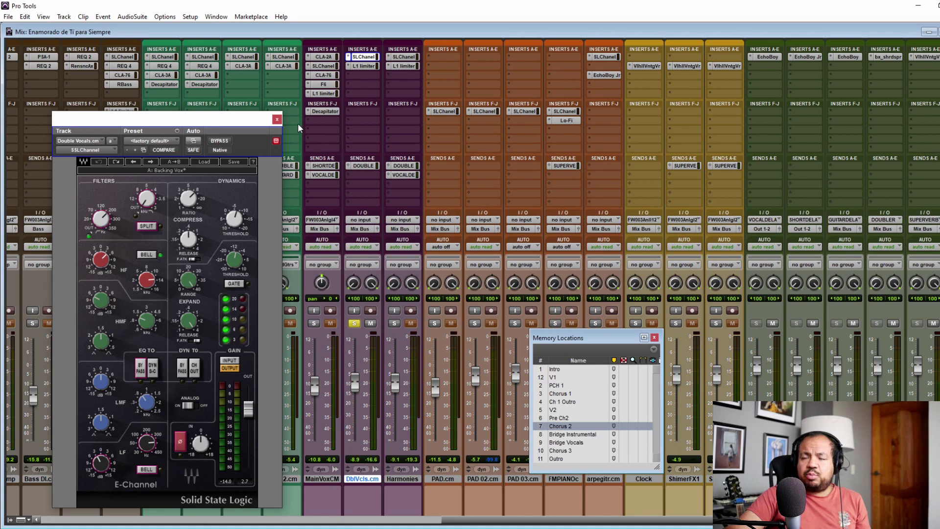
left_click(277, 119)
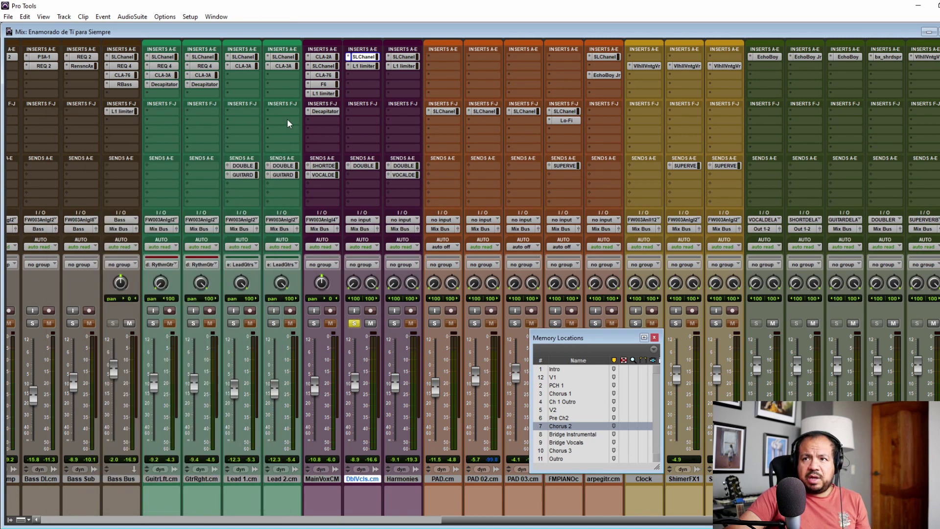
- Open the L1 limiter on the double vocals, compare the sound with it bypassed and active, and close it
left_click(366, 67)
left_click_drag(169, 130, 280, 201)
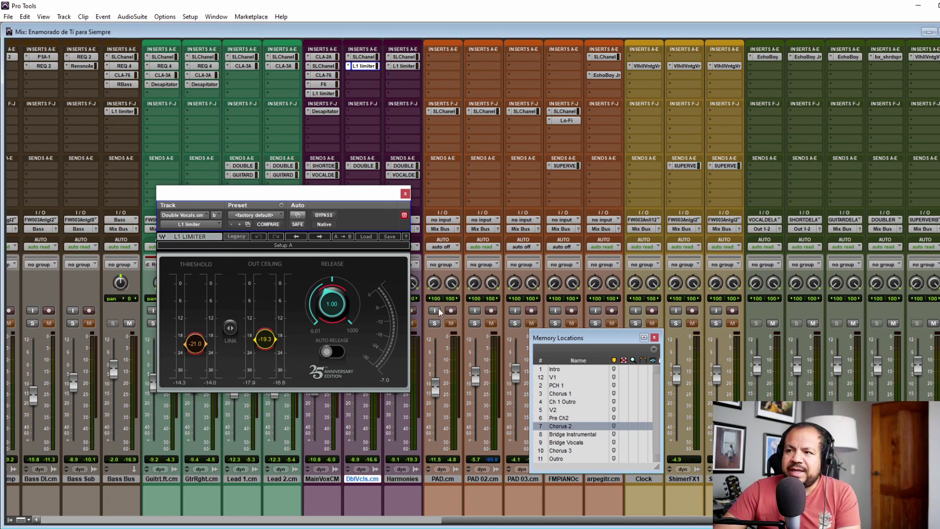
left_click_drag(311, 195, 203, 207)
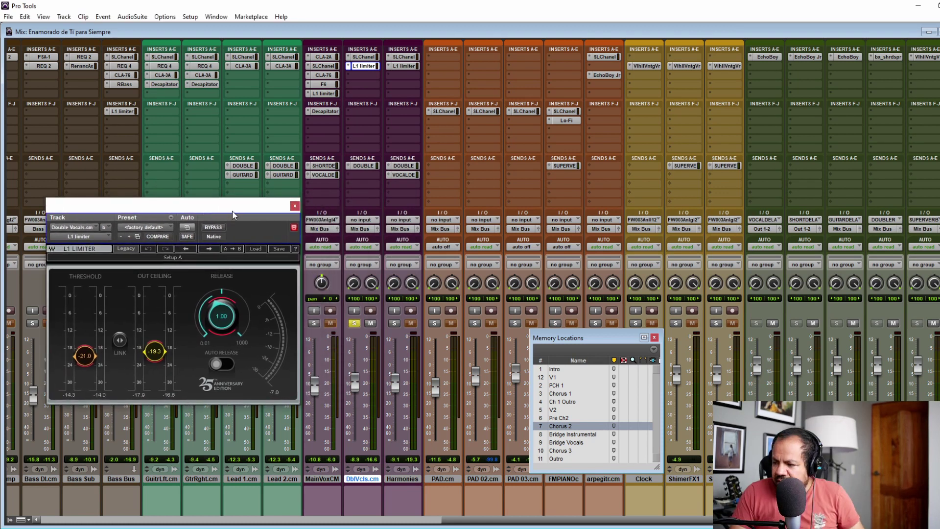
left_click(213, 228)
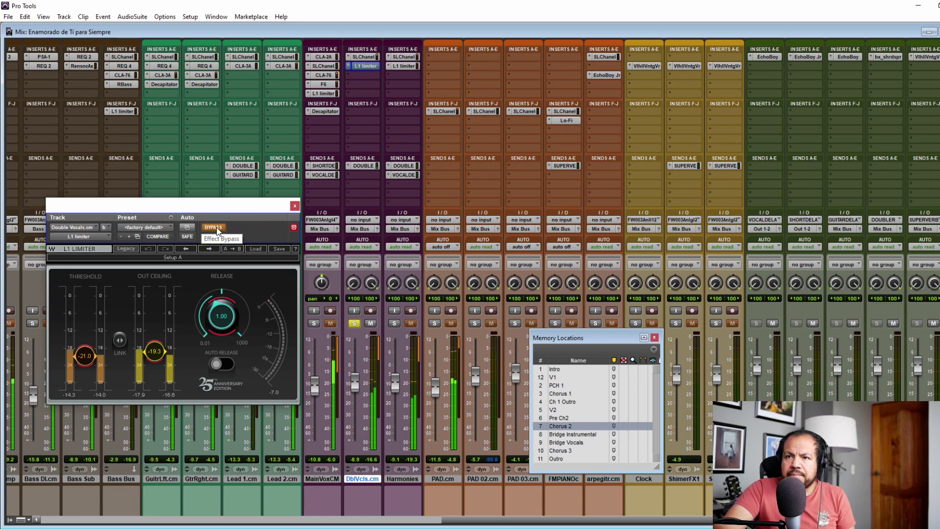
left_click(217, 229)
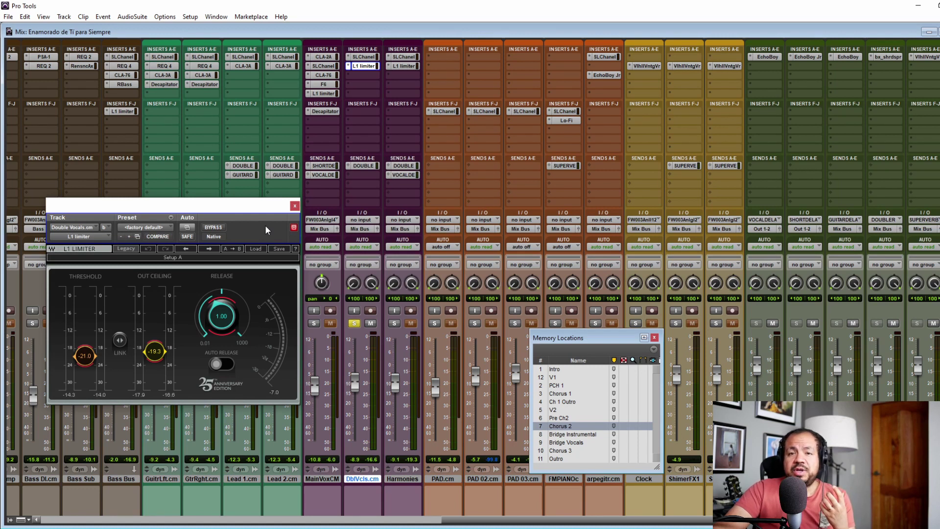
left_click(295, 205)
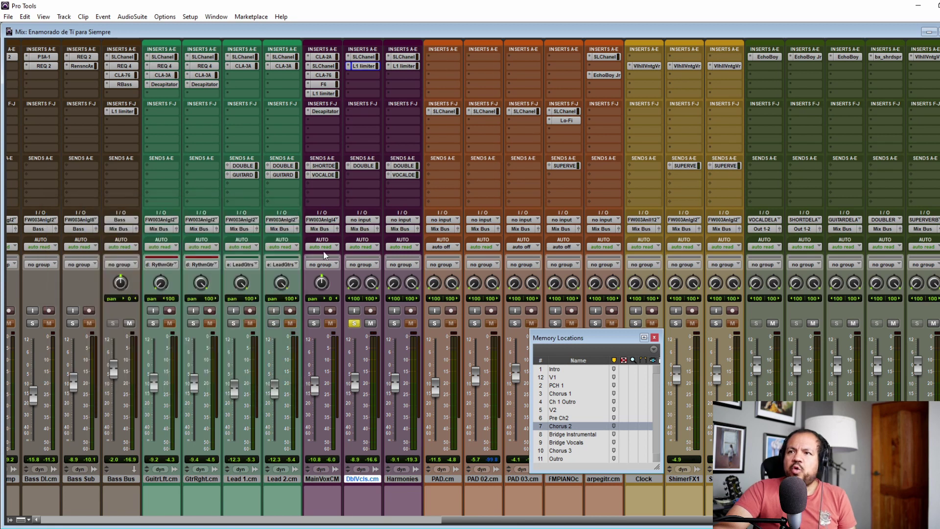
- Solo the Harmonies instead of the double vocals and examine the filter, HF, LMF and LF settings of their SSLChannel insert
left_click(354, 323)
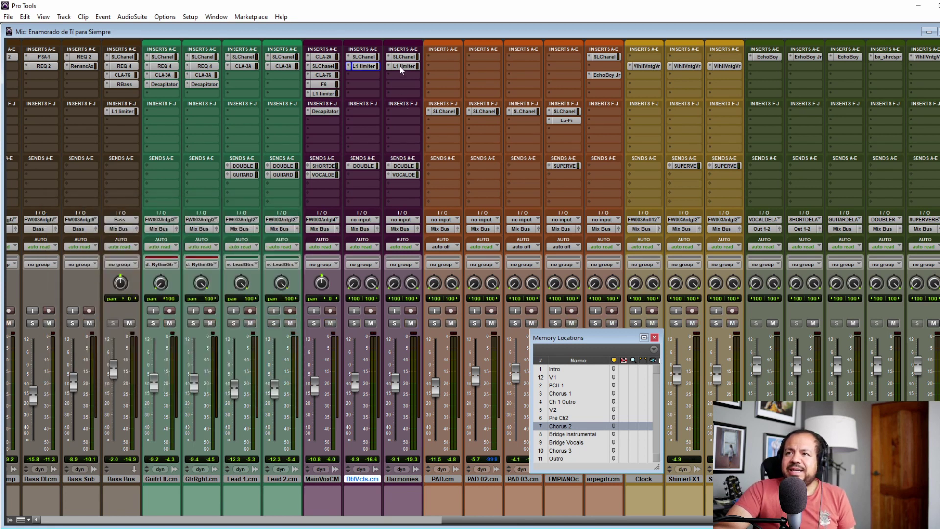
left_click(394, 323)
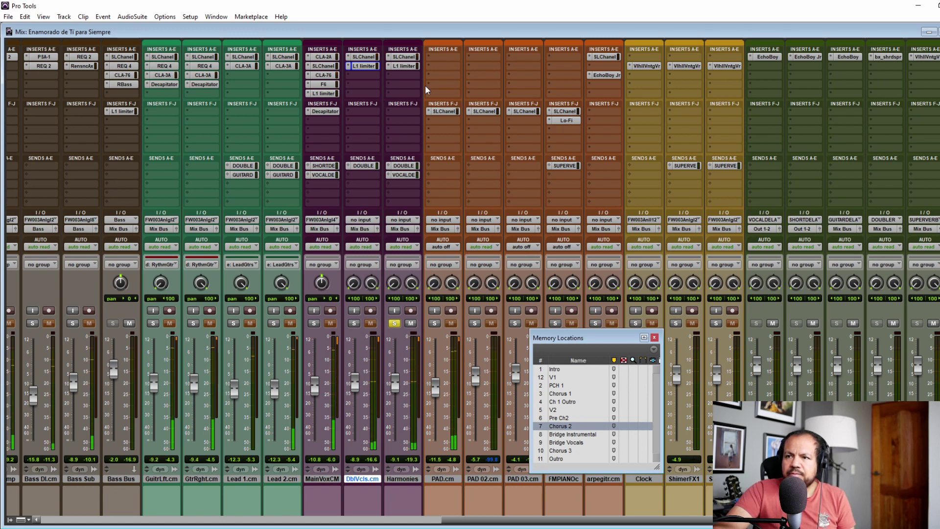
left_click(393, 57)
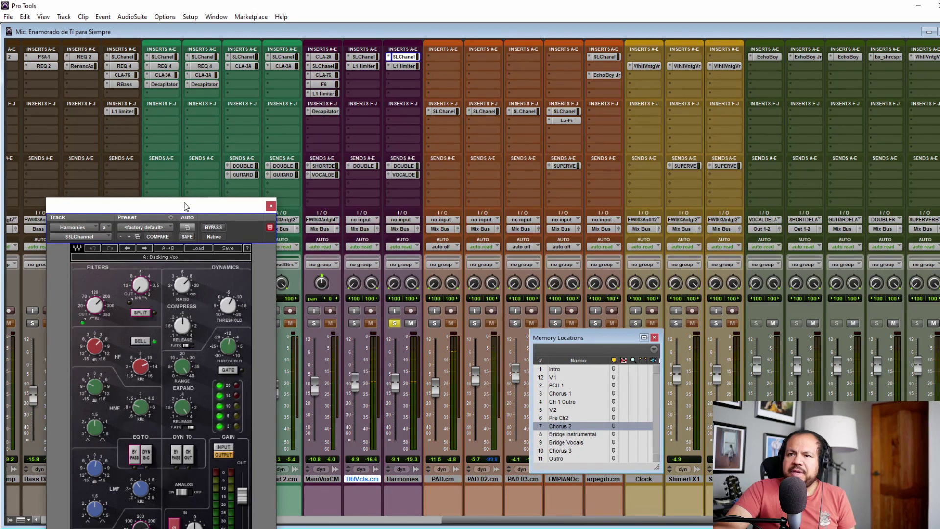
left_click_drag(186, 206, 402, 84)
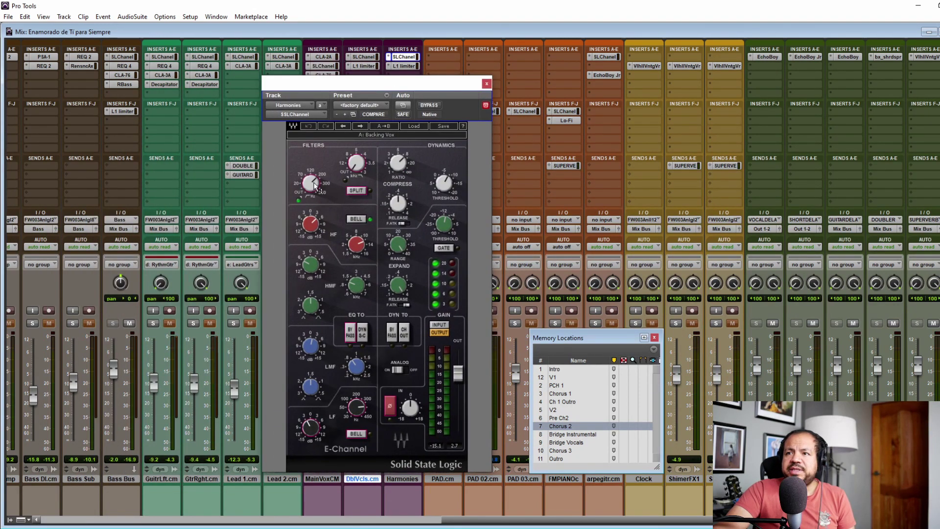
mouse_move(358, 248)
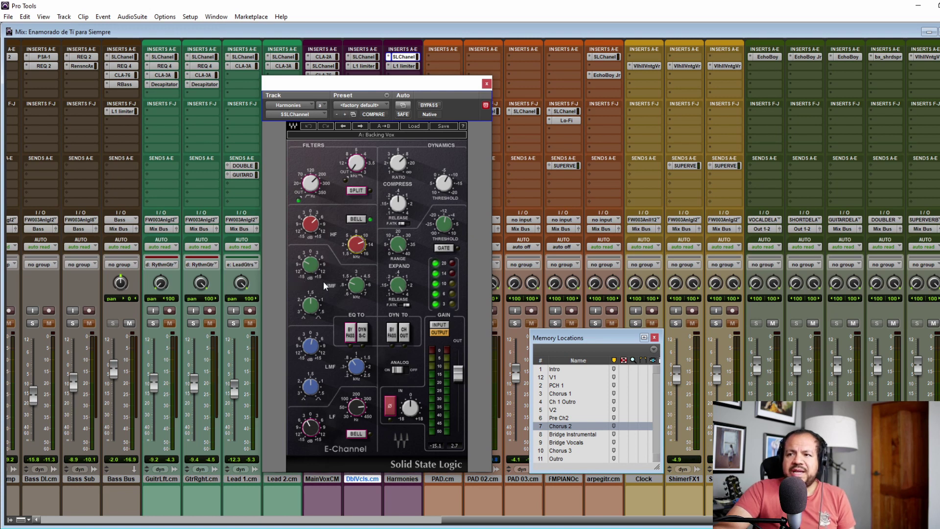
left_click(357, 367)
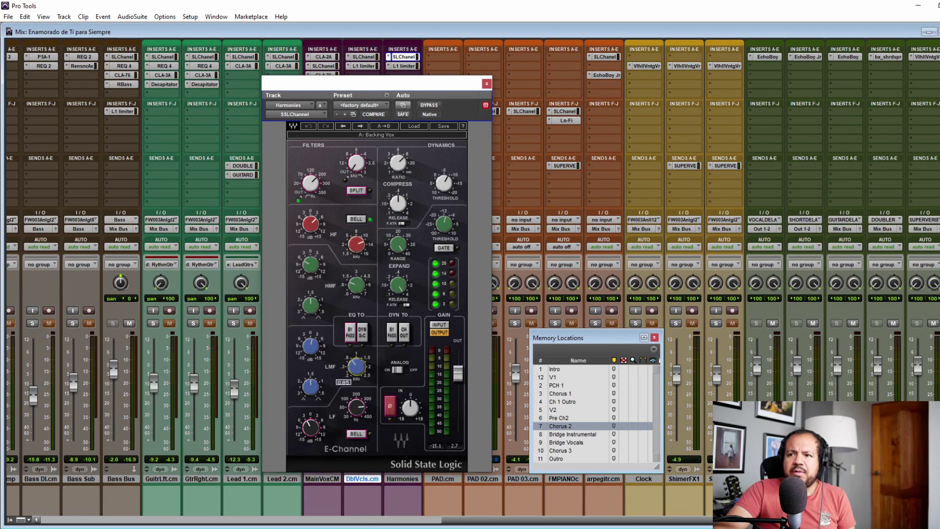
left_click(316, 350)
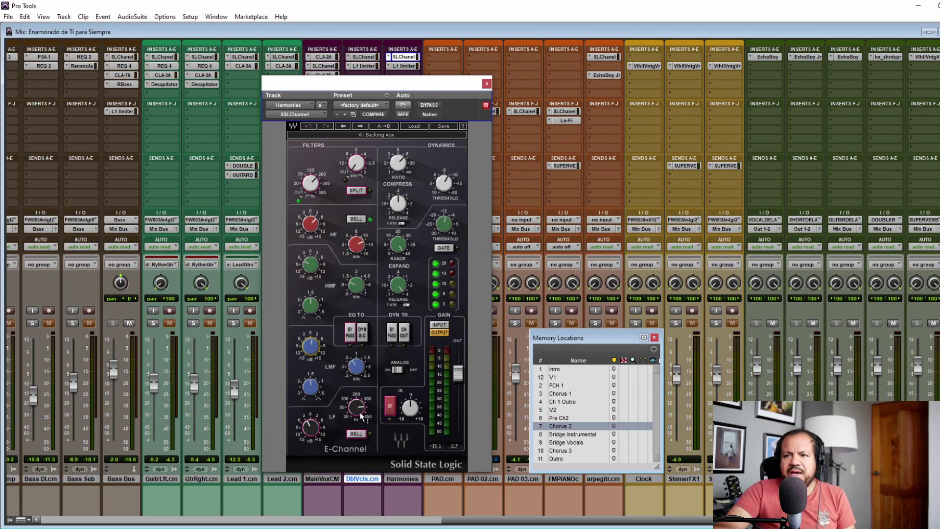
left_click_drag(312, 428, 312, 421)
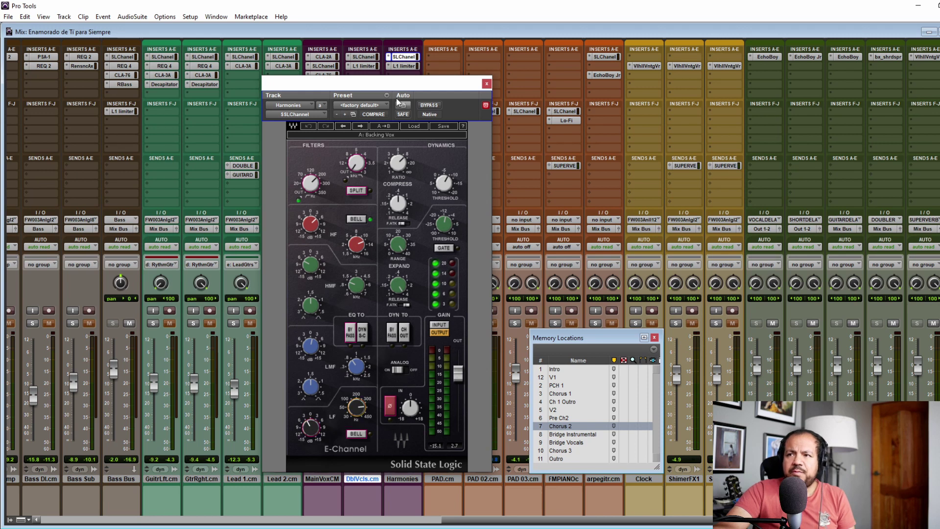
- Compare the soloed Harmonies with the SSLChannel bypassed and active, check the HMF frequency, and close the plug-in
left_click_drag(389, 89, 254, 95)
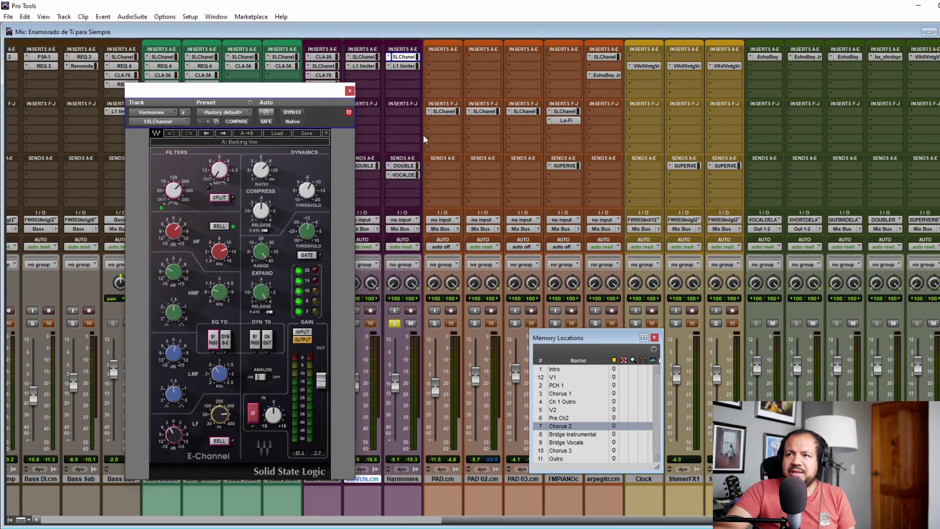
left_click(293, 113)
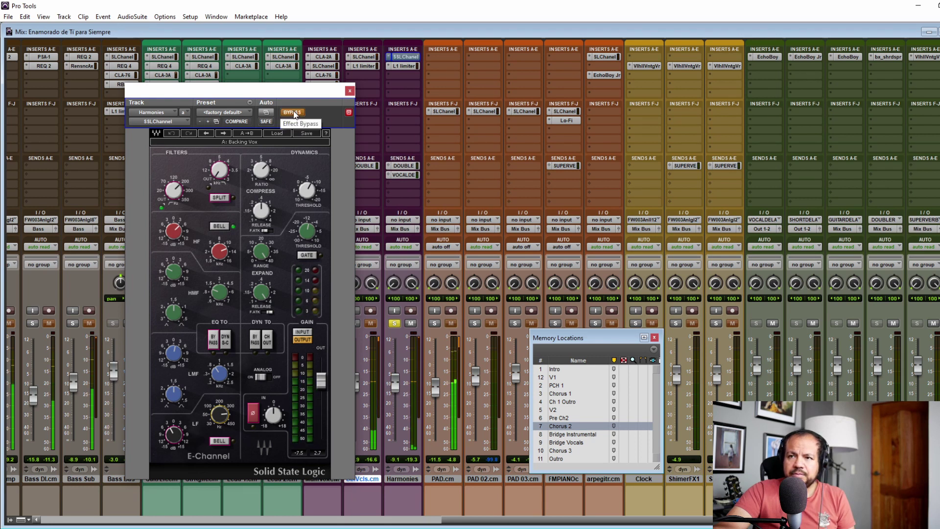
left_click(292, 112)
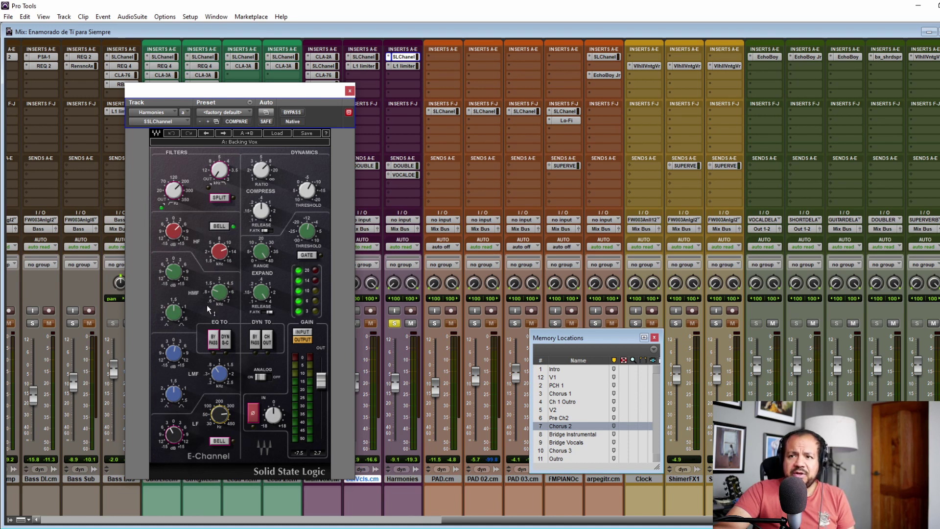
left_click(218, 293)
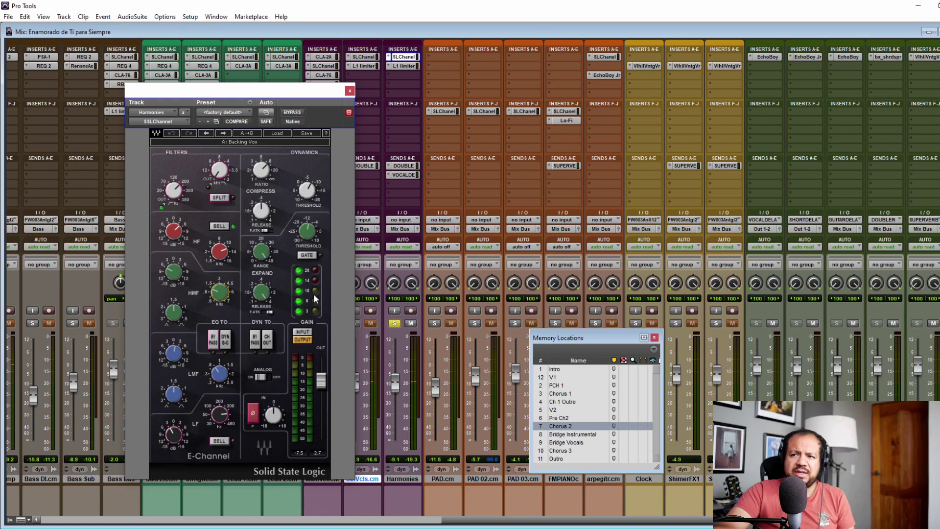
left_click(350, 91)
- Open the L1 limiter on the Harmonies, play back with it bypassed and active, and close it
left_click(403, 66)
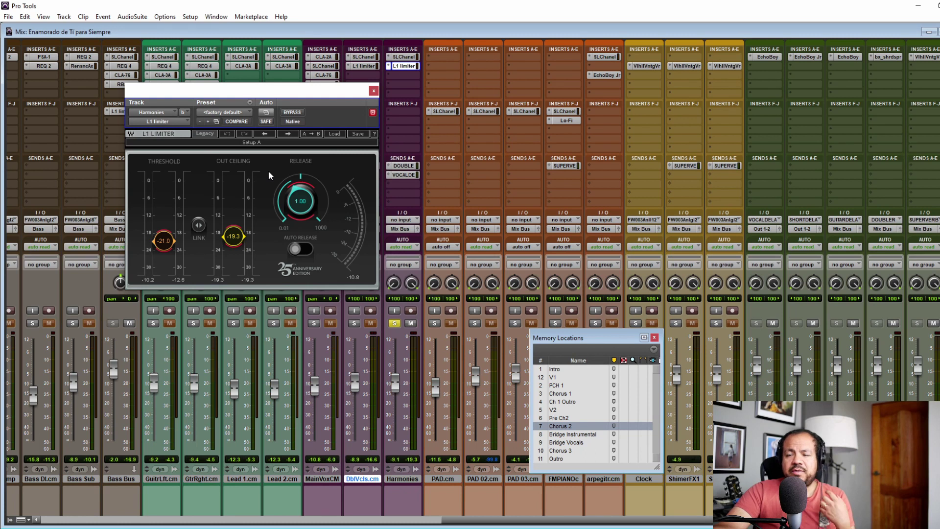
left_click_drag(252, 91, 188, 122)
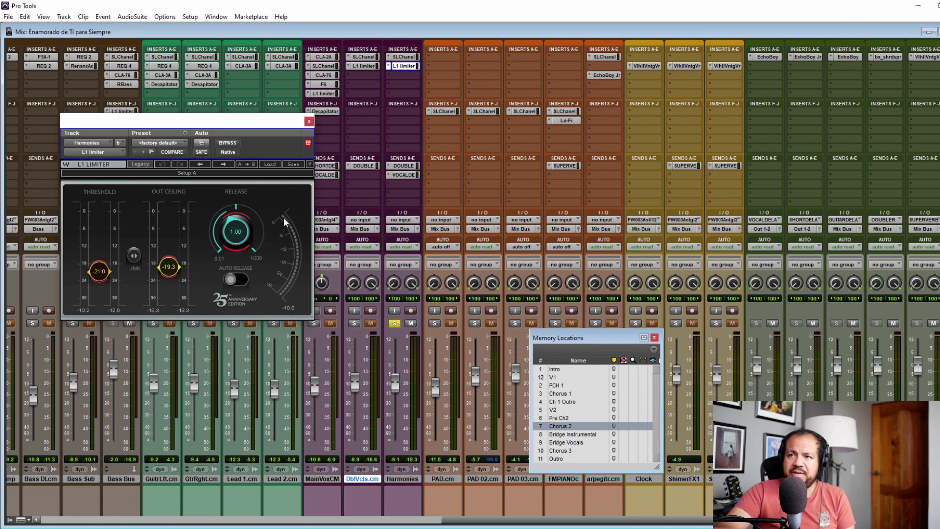
key("space")
left_click(228, 143)
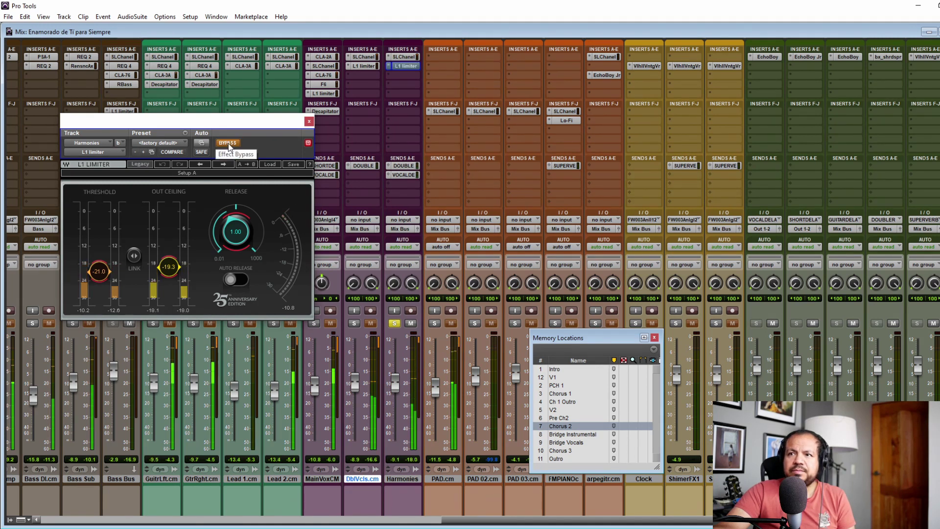
left_click(228, 143)
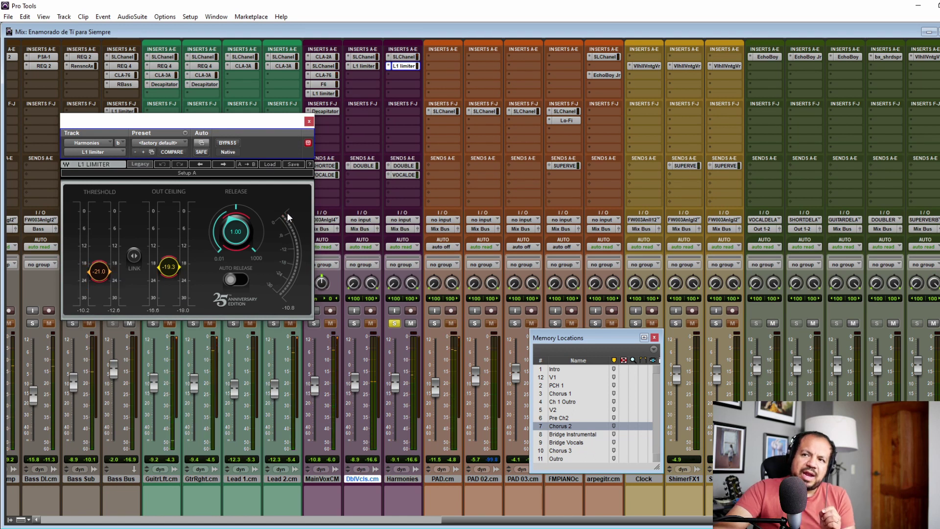
left_click(308, 122)
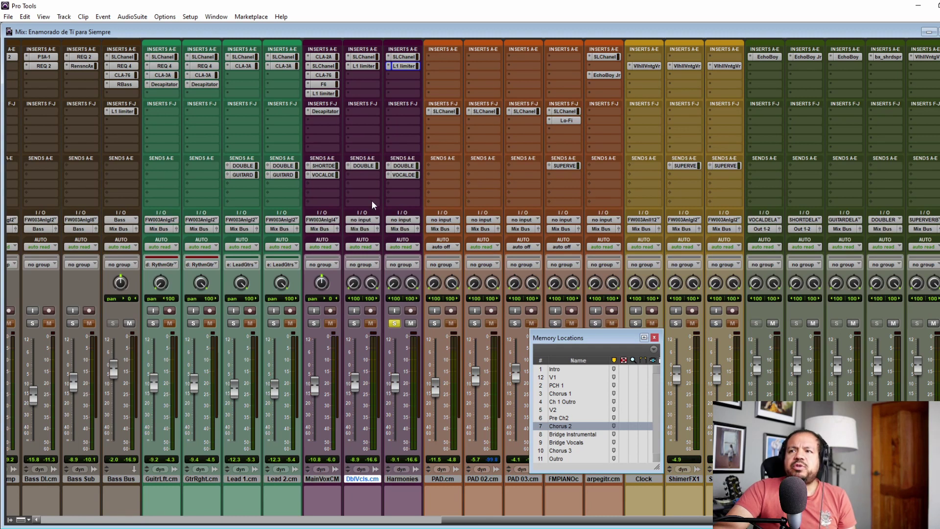
- Open the double vocals' DOUBLER send and the bx_shredspread insert on the DOUBLER return, arranging both windows clear of the vocal channels
left_click(363, 165)
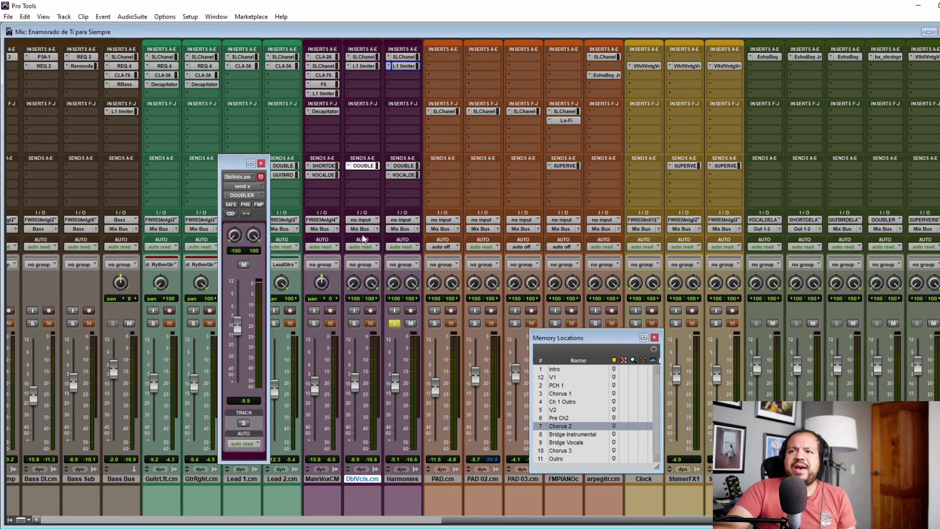
left_click_drag(469, 523, 545, 523)
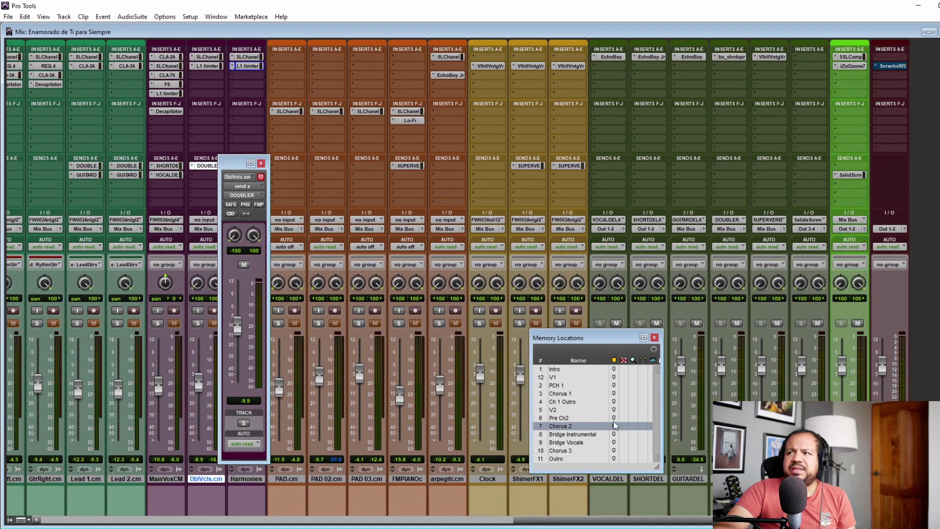
left_click(736, 56)
left_click_drag(333, 122, 674, 145)
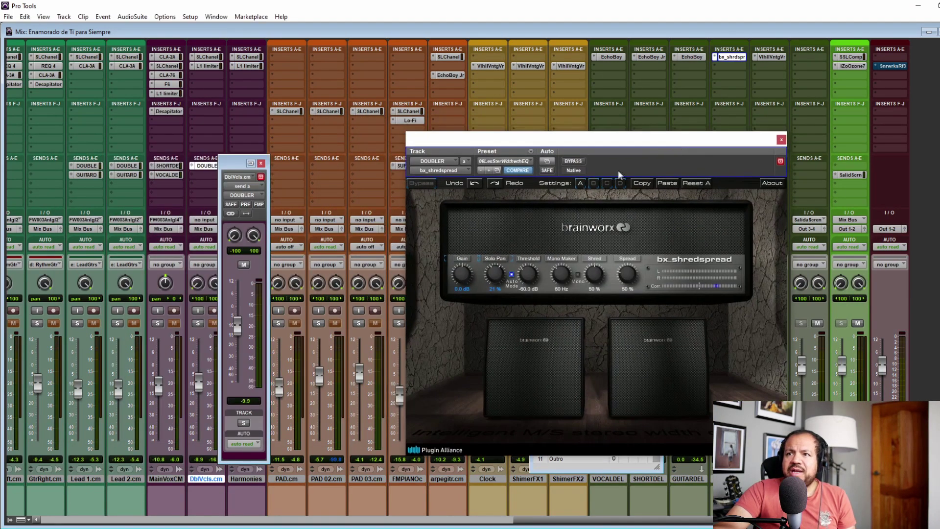
left_click_drag(235, 163, 83, 164)
- Solo the double vocals along with the Harmonies and compare them with the sends in slot A muted and unmuted
left_click(88, 423)
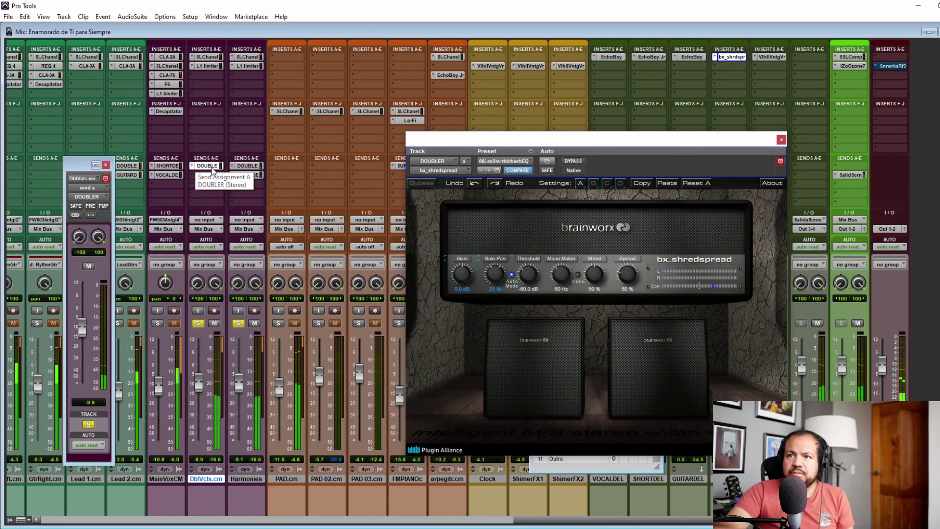
left_click(212, 167, "ctrl+alt+shift")
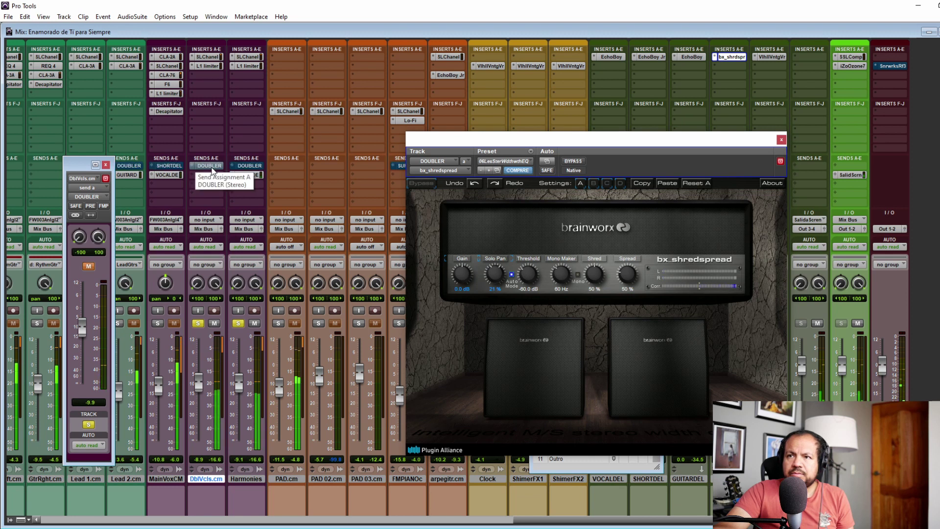
left_click(212, 166, "ctrl+alt+shift")
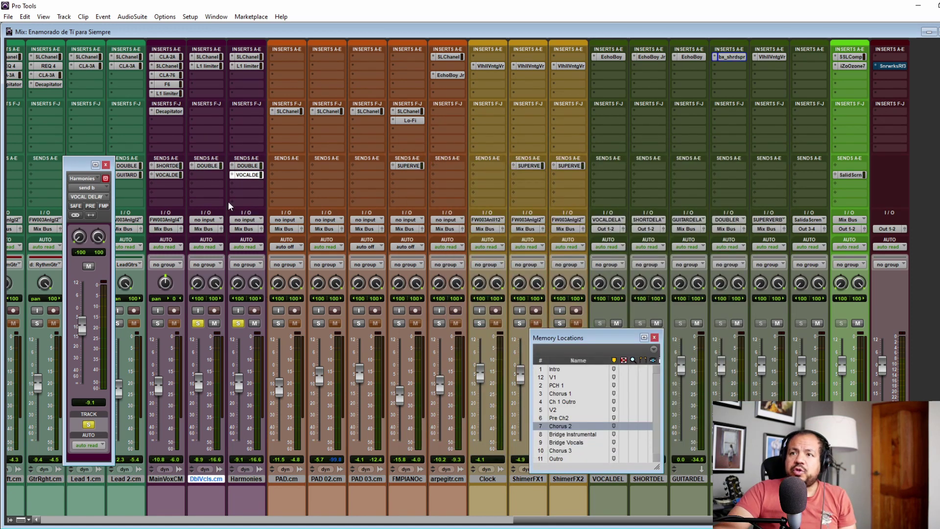
- Open the EchoBoy insert on the VOCAL DELAY return, compare the soloed Harmonies with it bypassed and active, and close it
left_click(649, 56)
left_click(850, 130)
left_click(607, 58)
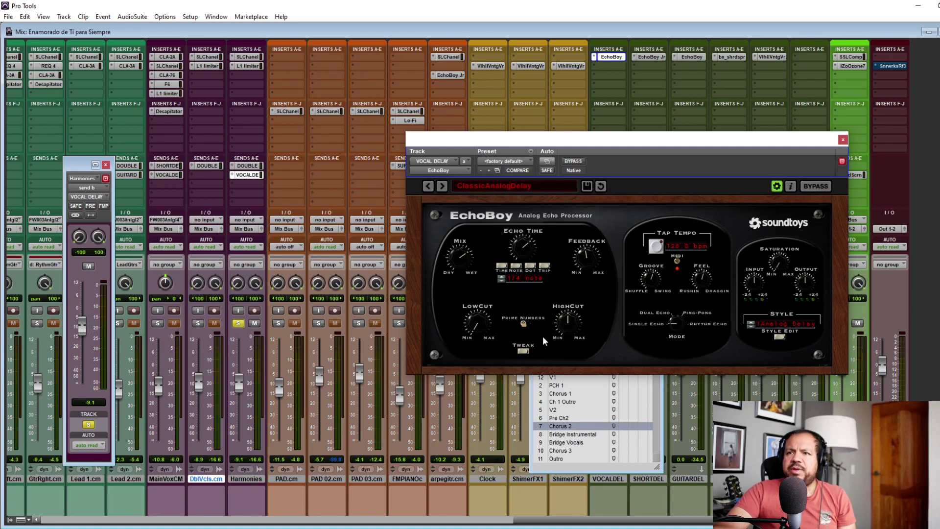
left_click(573, 162)
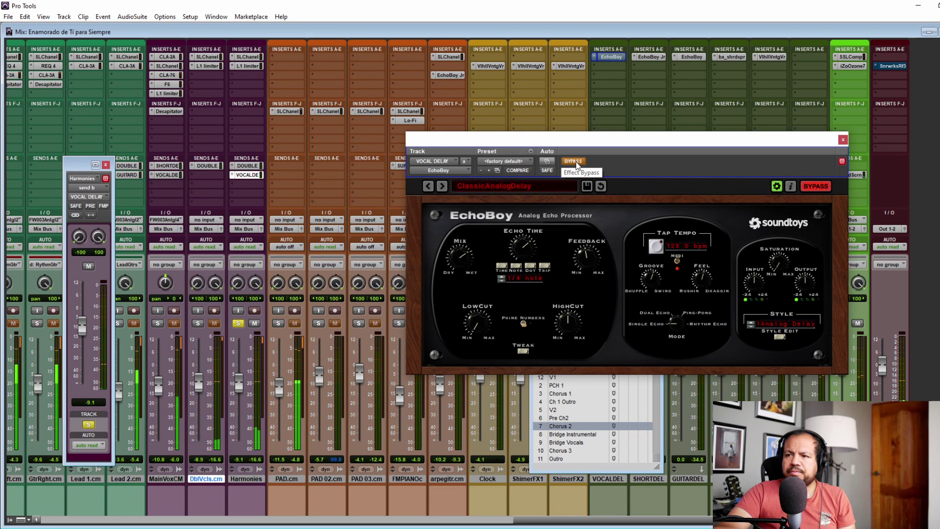
left_click(573, 161)
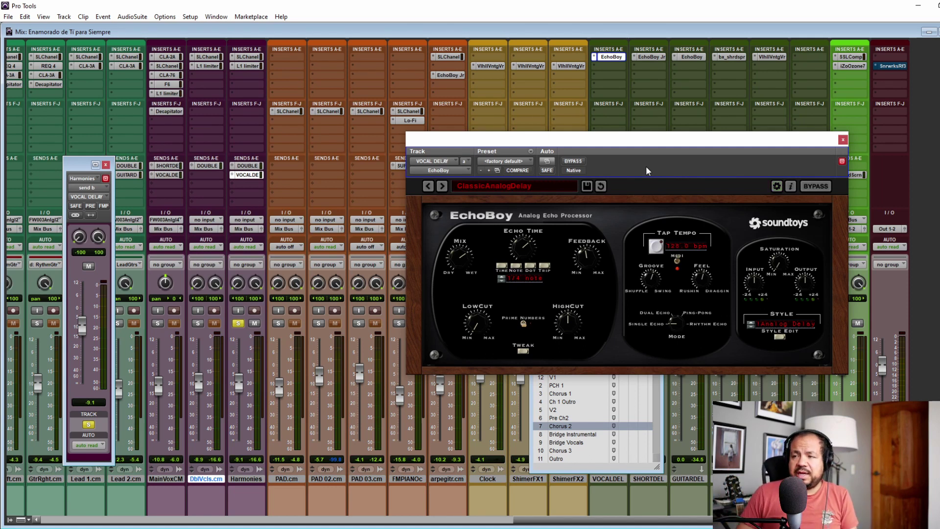
key("ctrl+w")
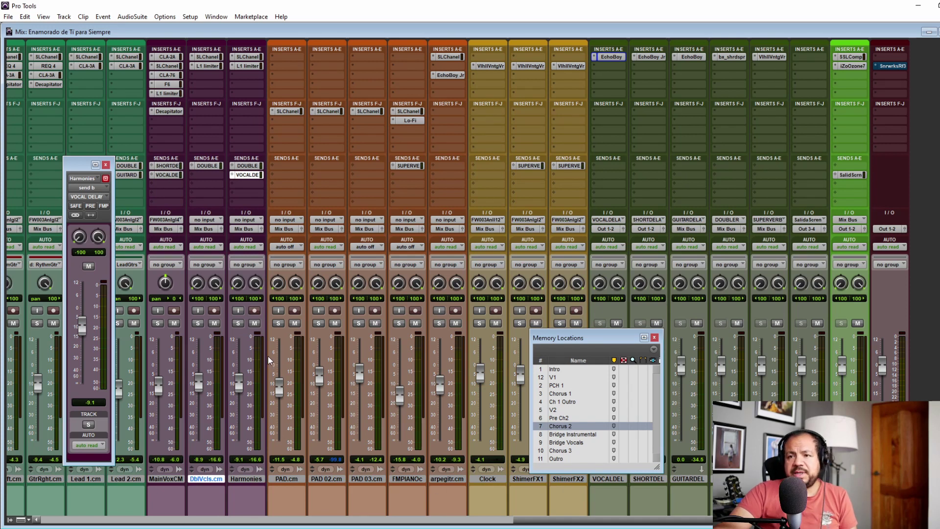
- Play the full mix and compare it with both the double vocals and Harmonies muted and unmuted, then with only the double vocals muted
key("space")
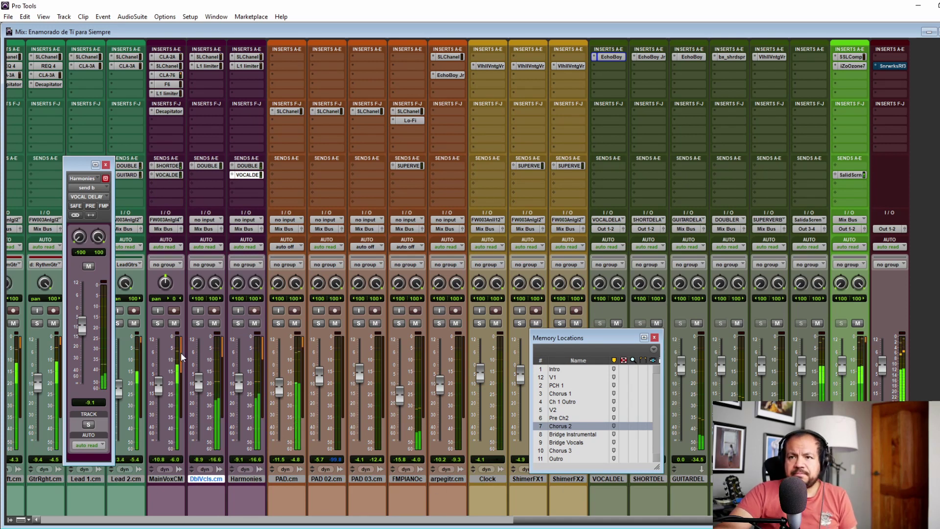
left_click(214, 323)
left_click(254, 324)
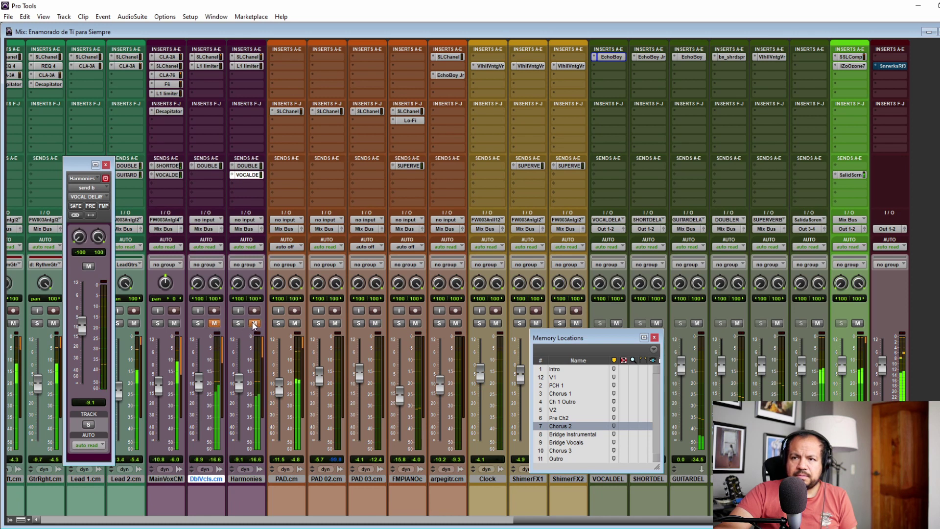
left_click(214, 323)
left_click(253, 325)
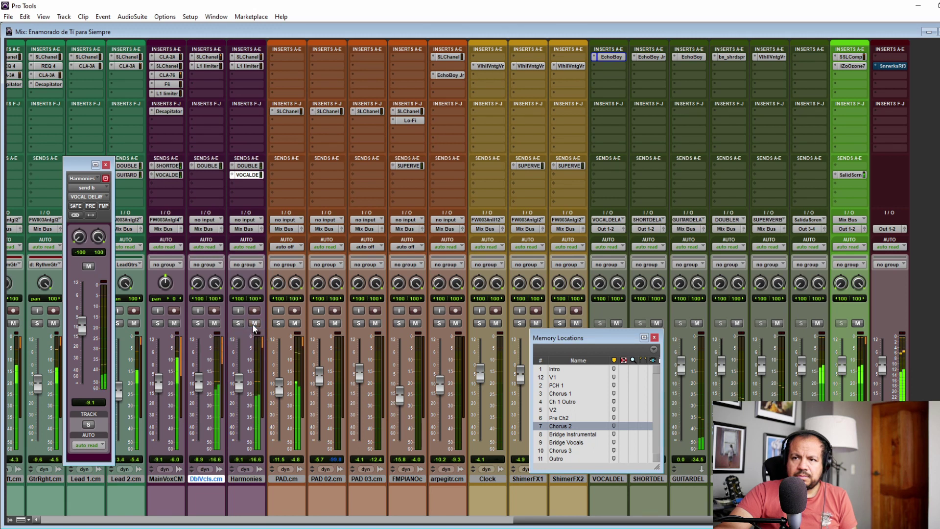
left_click(215, 323)
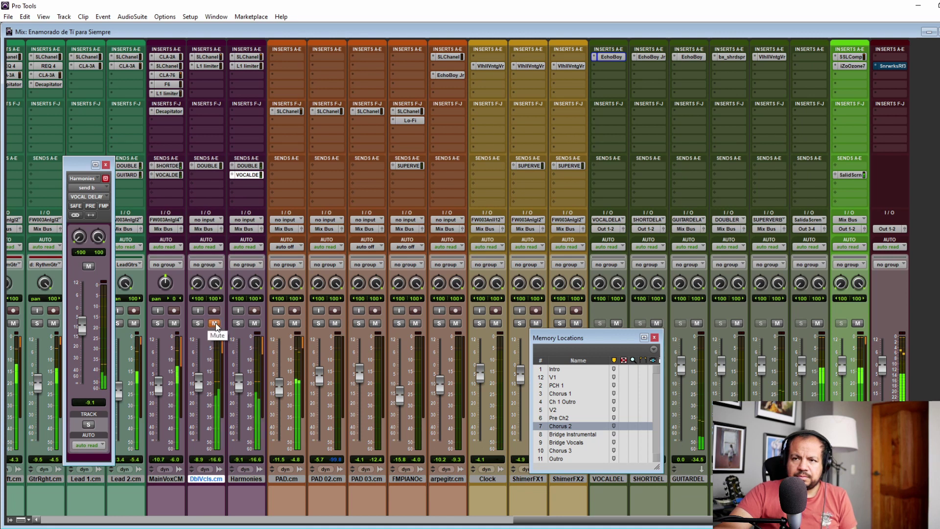
left_click(215, 323)
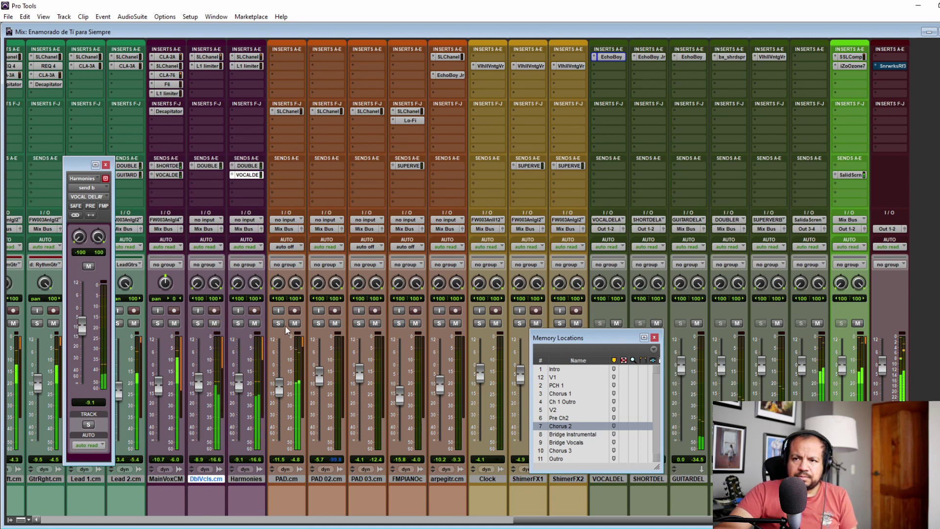